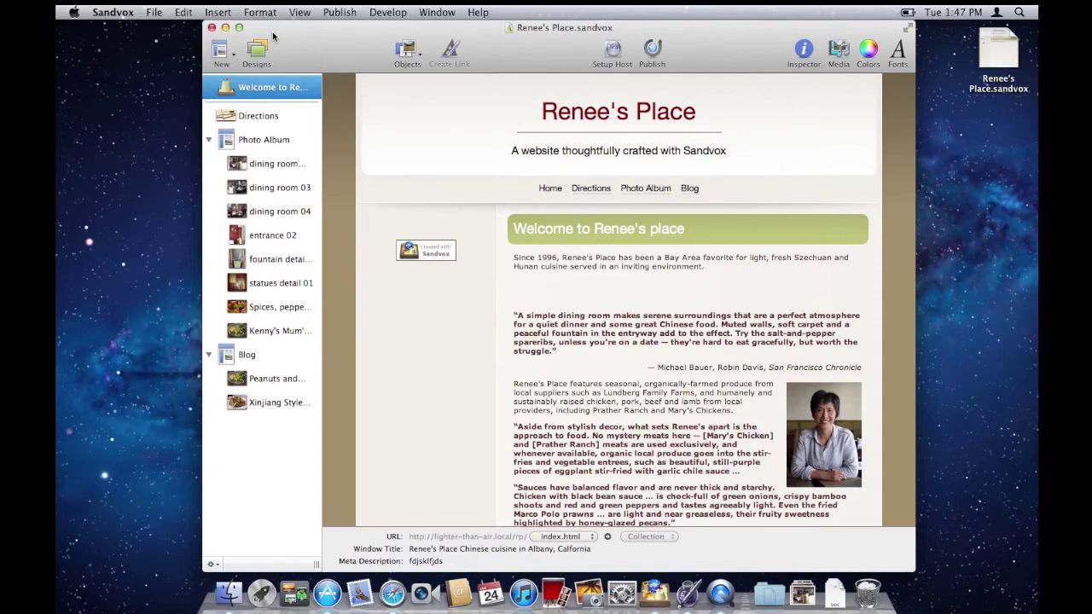
Step: View the Directions and Blog pages, scroll the blog post, and return to the Photo Album page
{"action": "left_click", "coordinate": [246, 117]}
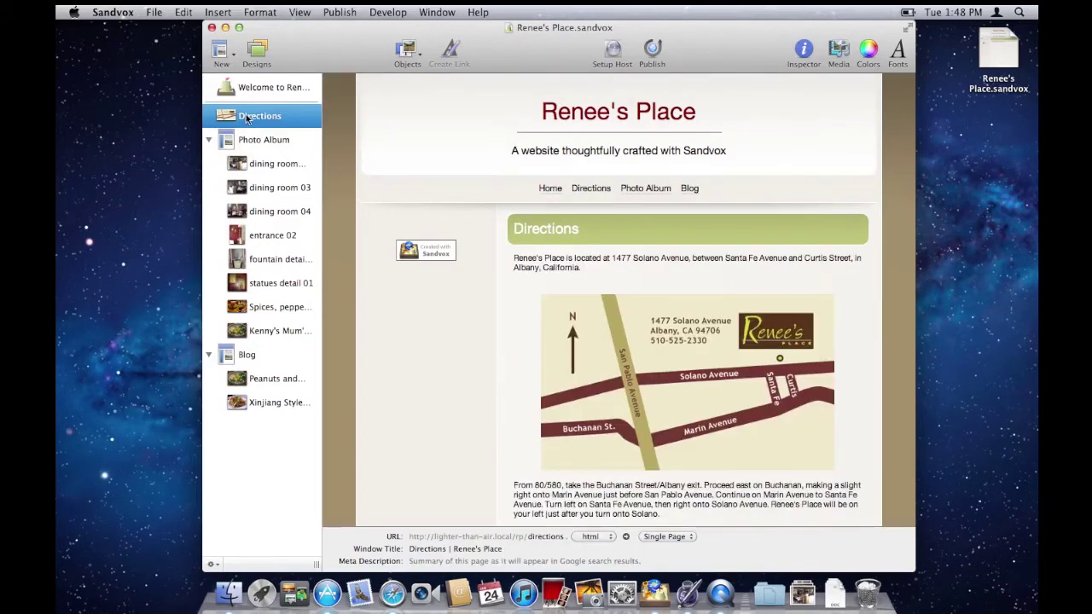
{"action": "left_click", "coordinate": [253, 144]}
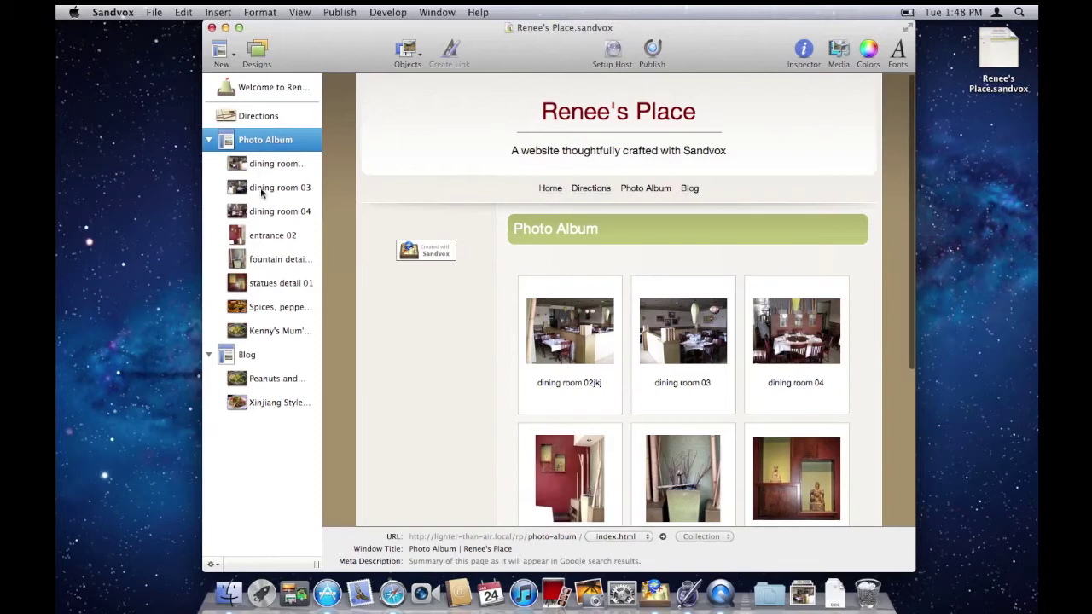
{"action": "left_click", "coordinate": [252, 354]}
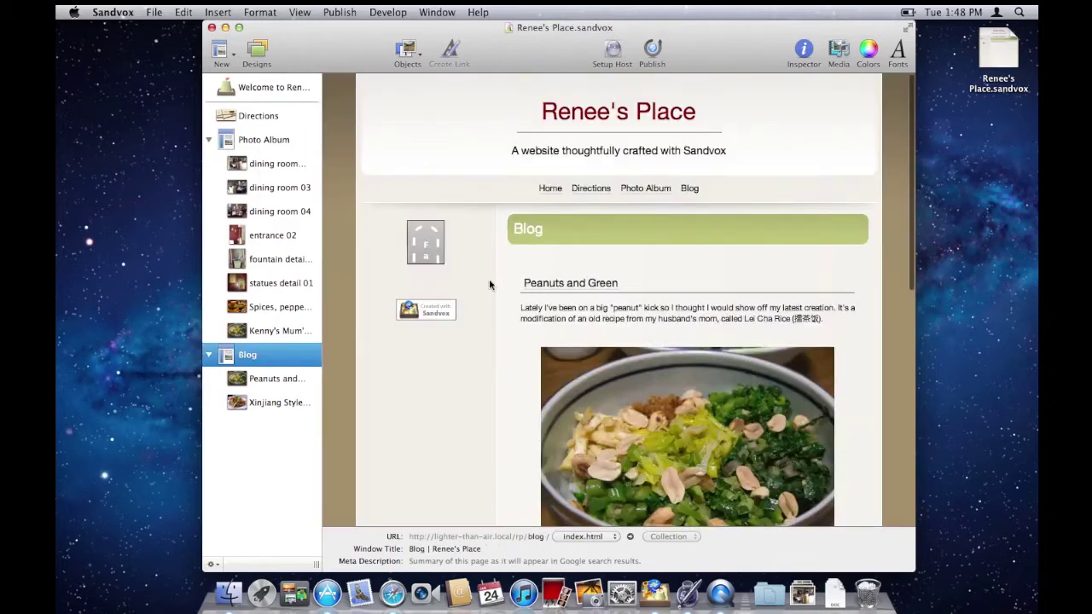
{"action": "scroll", "coordinate": [597, 298], "scroll_direction": "down", "scroll_amount": 3}
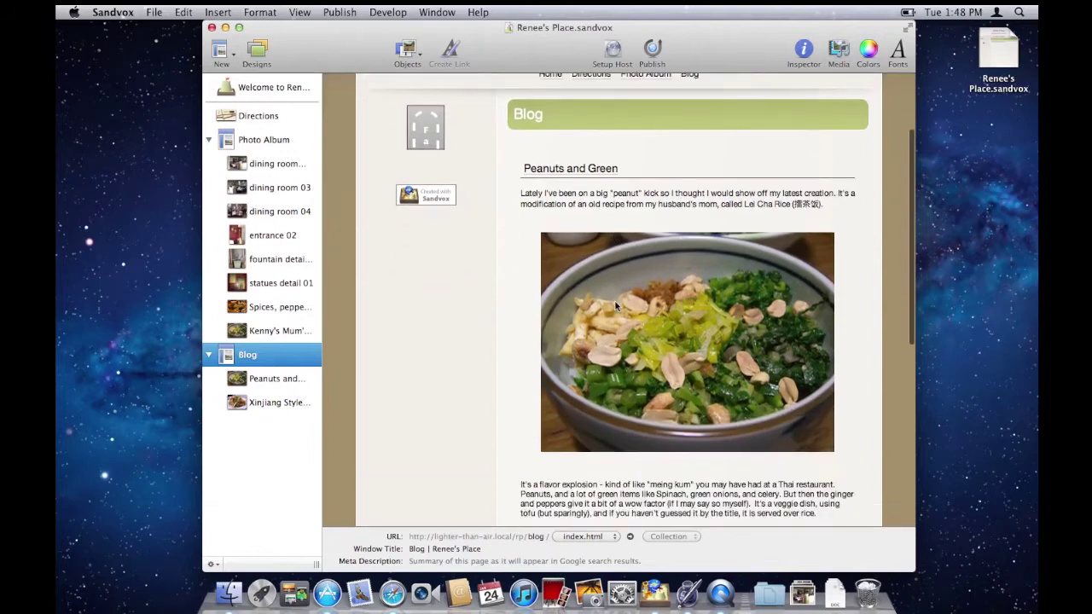
{"action": "scroll", "coordinate": [616, 305], "scroll_direction": "down", "scroll_amount": 3}
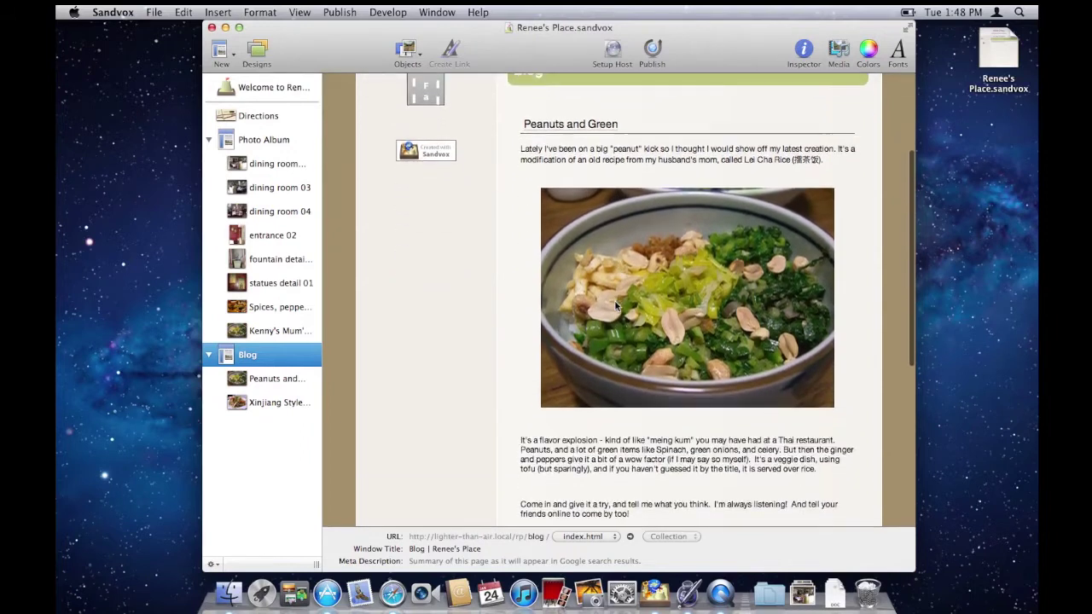
{"action": "left_click", "coordinate": [243, 140]}
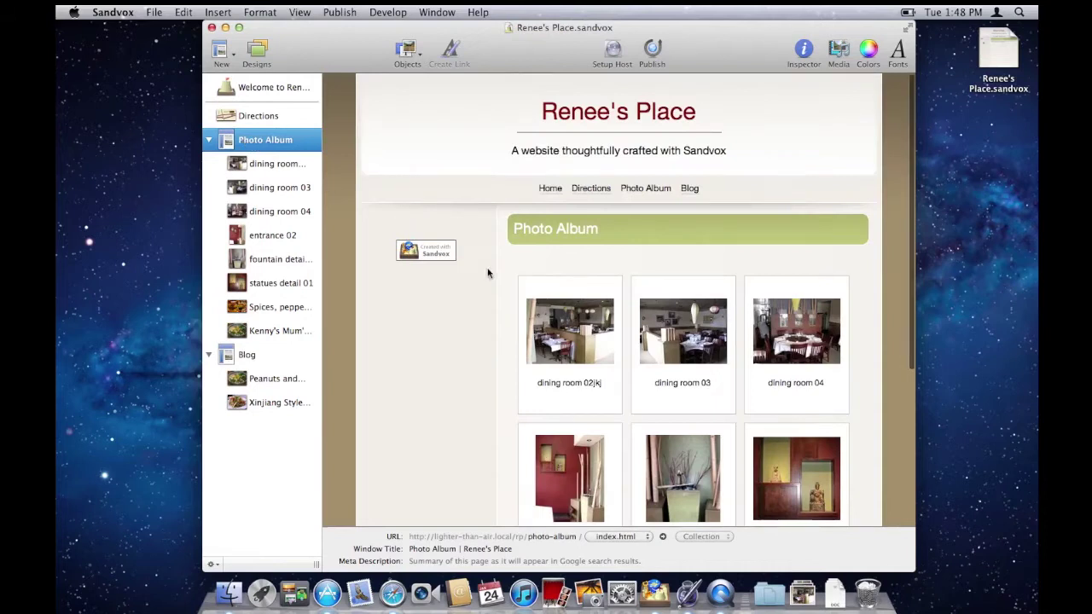
Step: Select the album's photo grid and show its properties in the Inspector
{"action": "left_click", "coordinate": [564, 331]}
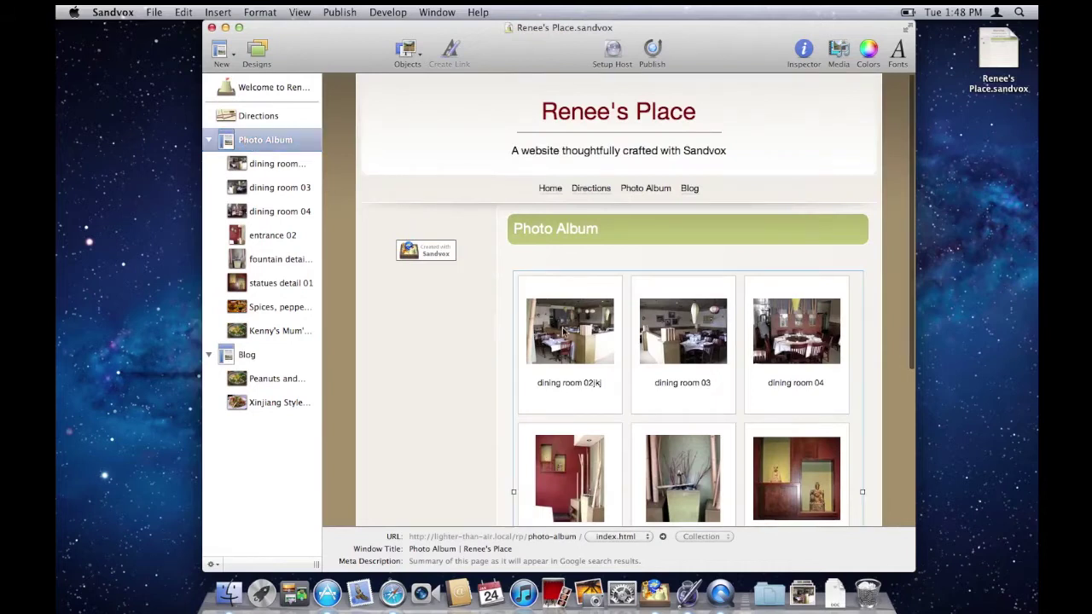
{"action": "left_click", "coordinate": [581, 336]}
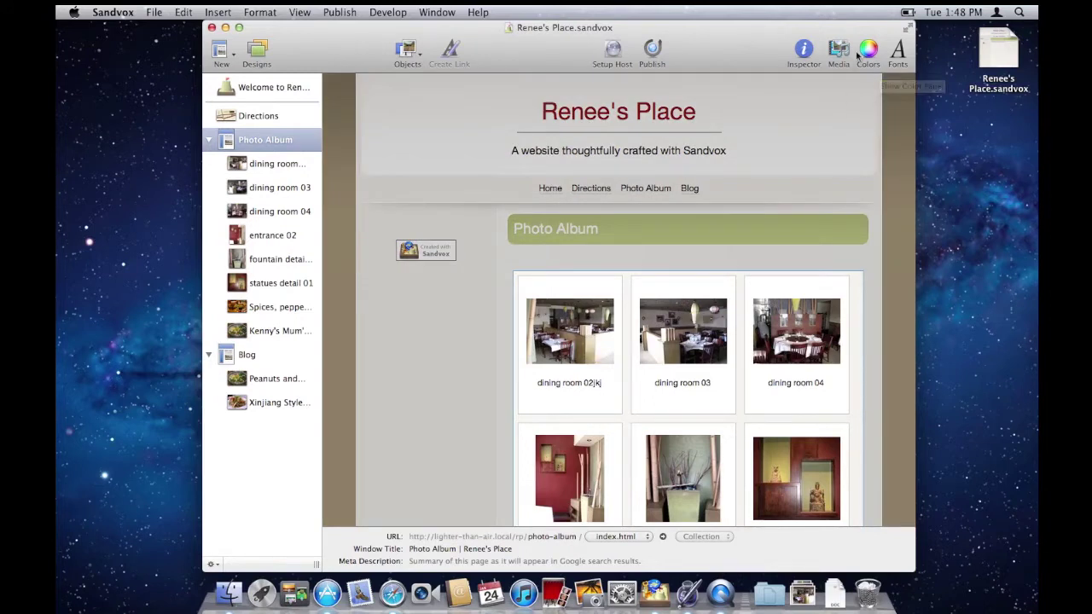
{"action": "left_click", "coordinate": [803, 49]}
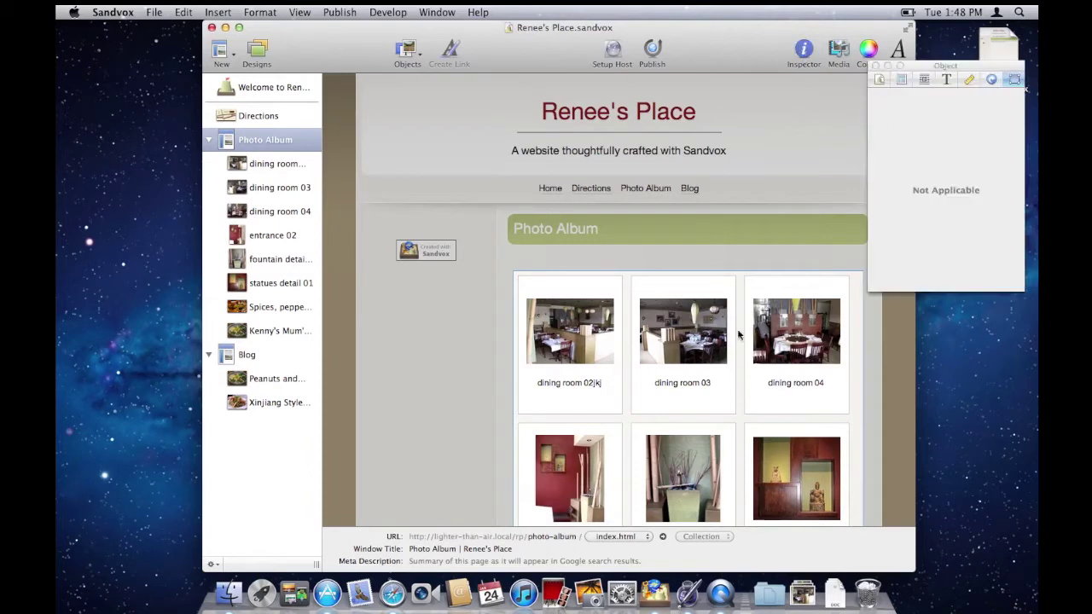
Step: Preview dining room 04 enlarged, step through the next photos and play the slideshow, then return to the Welcome page
{"action": "left_click", "coordinate": [812, 315]}
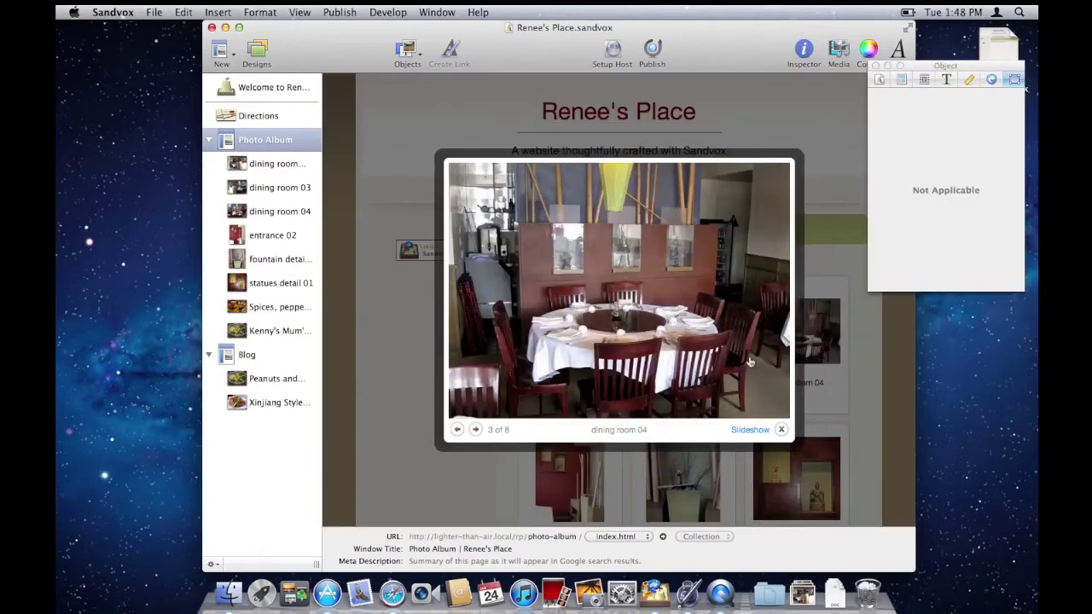
{"action": "left_click", "coordinate": [475, 431]}
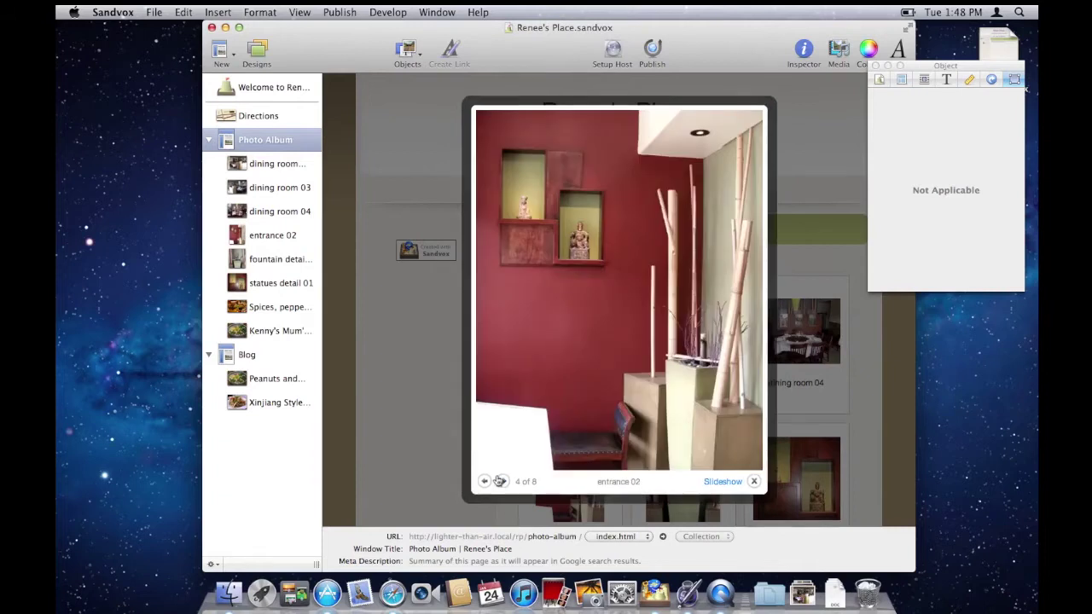
{"action": "left_click", "coordinate": [500, 482]}
{"action": "left_click", "coordinate": [495, 482]}
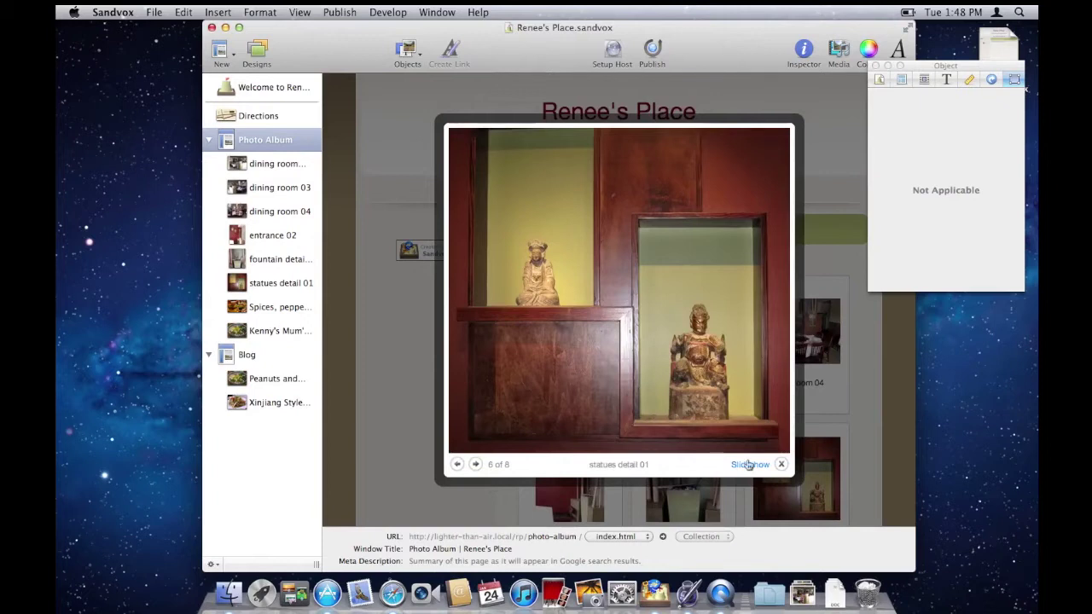
{"action": "left_click", "coordinate": [749, 466]}
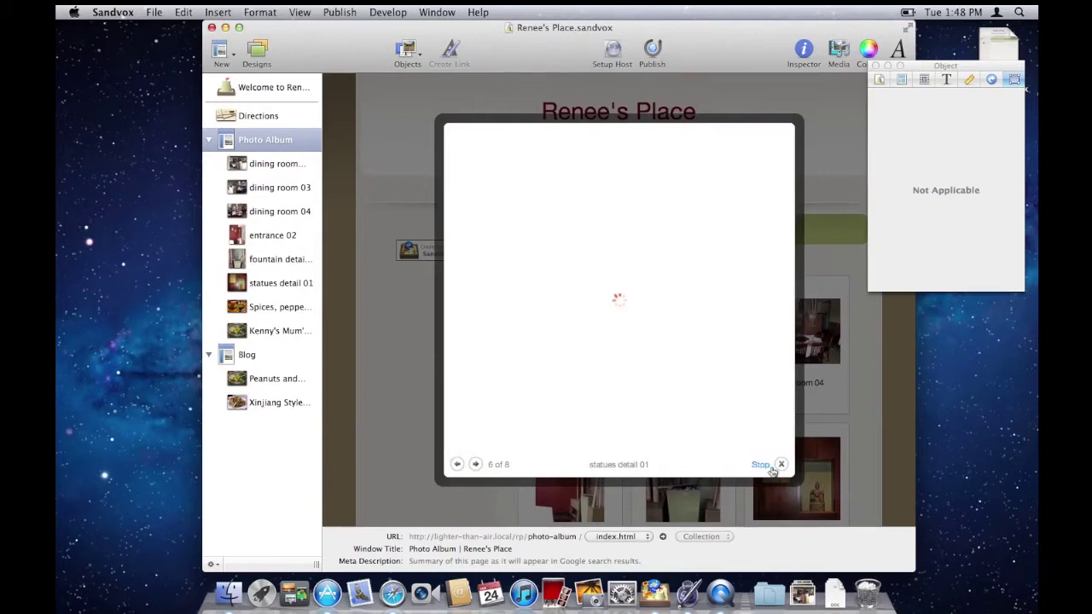
{"action": "left_click", "coordinate": [863, 471]}
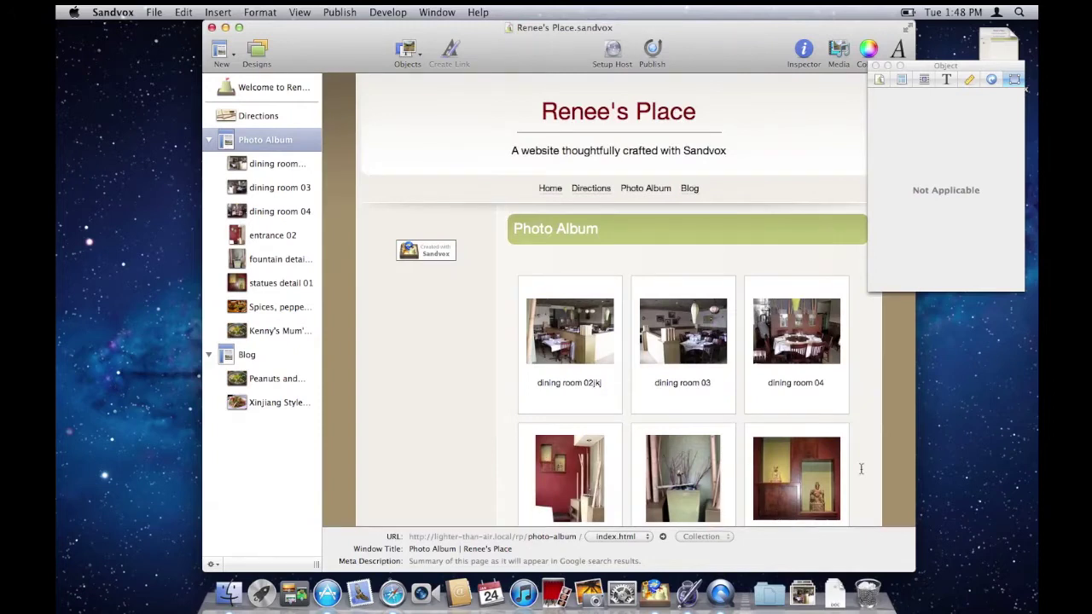
{"action": "left_click", "coordinate": [253, 90]}
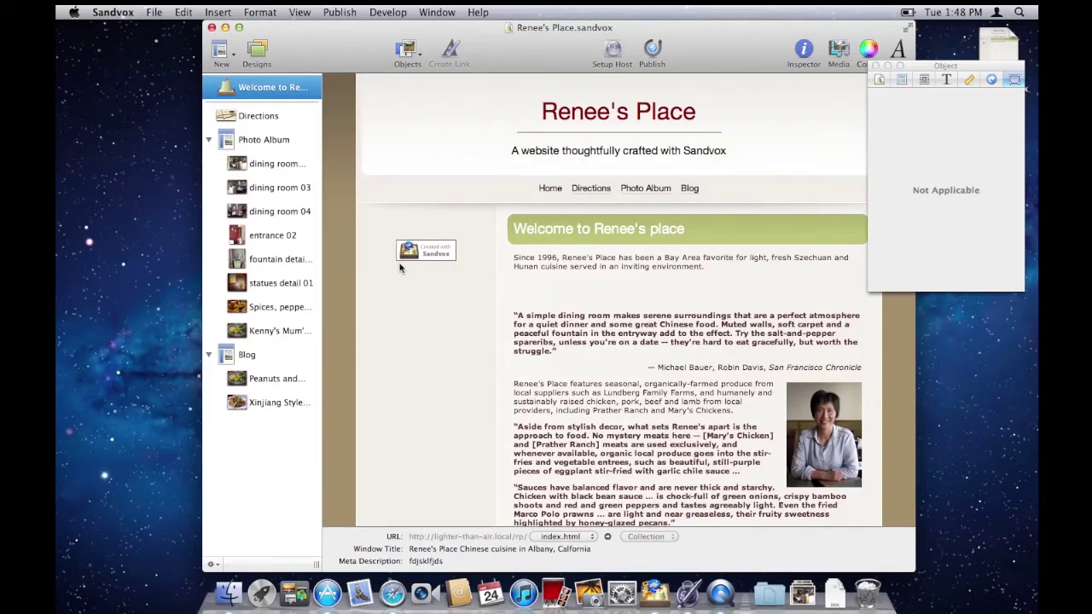
Step: Insert a Slide Show below the Welcome page's opening paragraph and link it to the Photo Album
{"action": "left_click", "coordinate": [554, 293]}
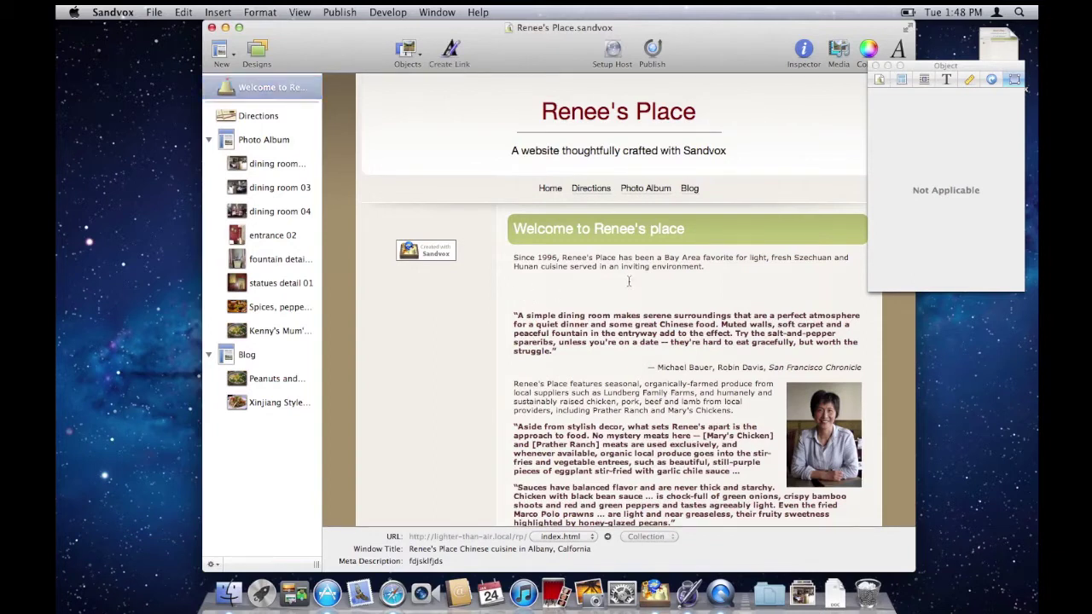
{"action": "left_click", "coordinate": [408, 51]}
{"action": "mouse_move", "coordinate": [575, 139]}
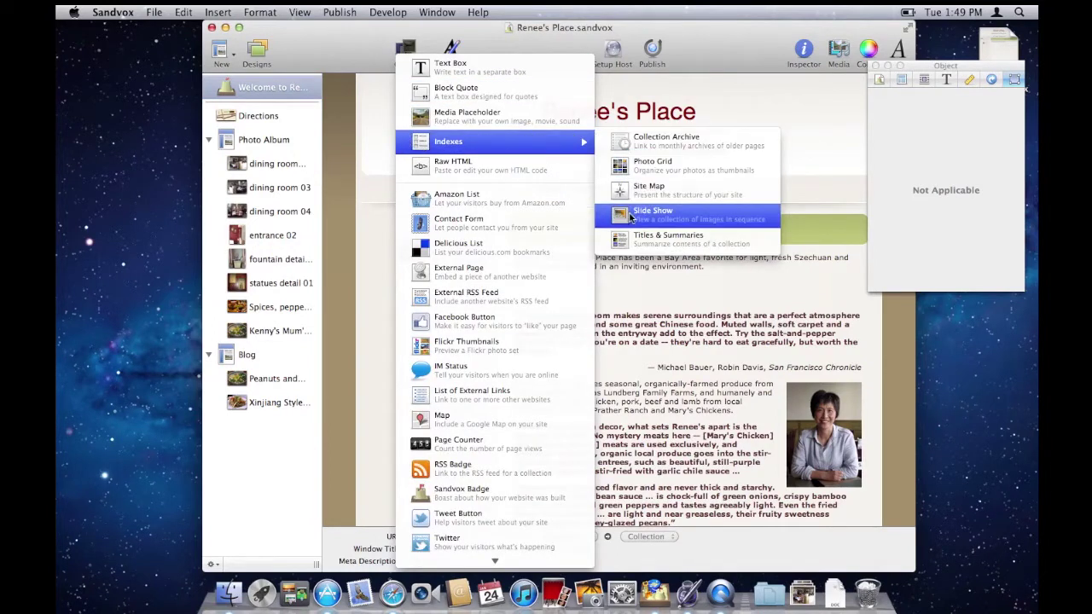
{"action": "left_click", "coordinate": [642, 220]}
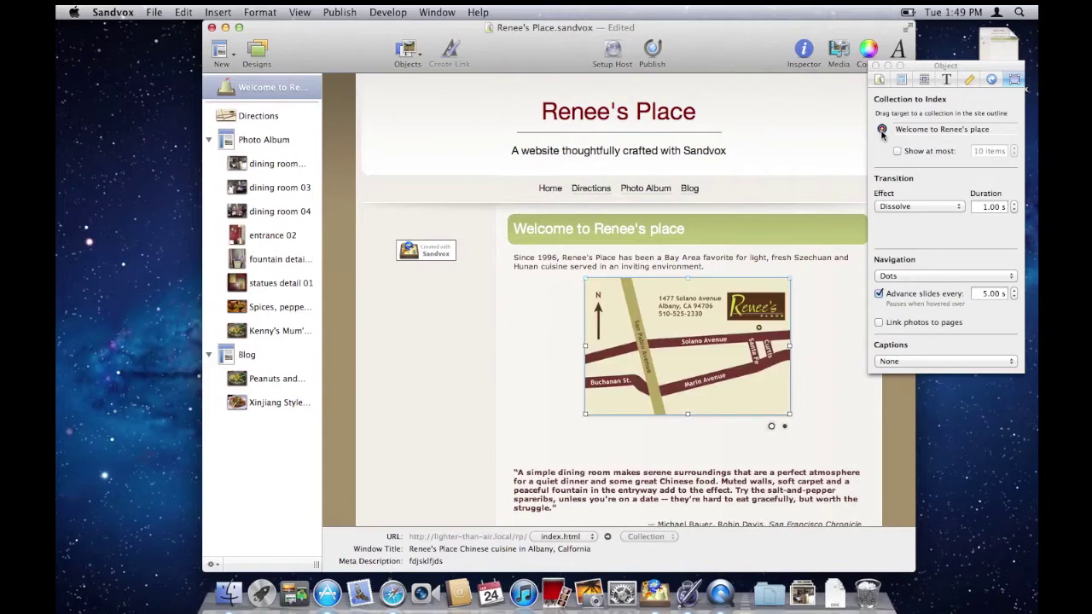
{"action": "left_click_drag", "start_coordinate": [882, 130], "coordinate": [267, 147]}
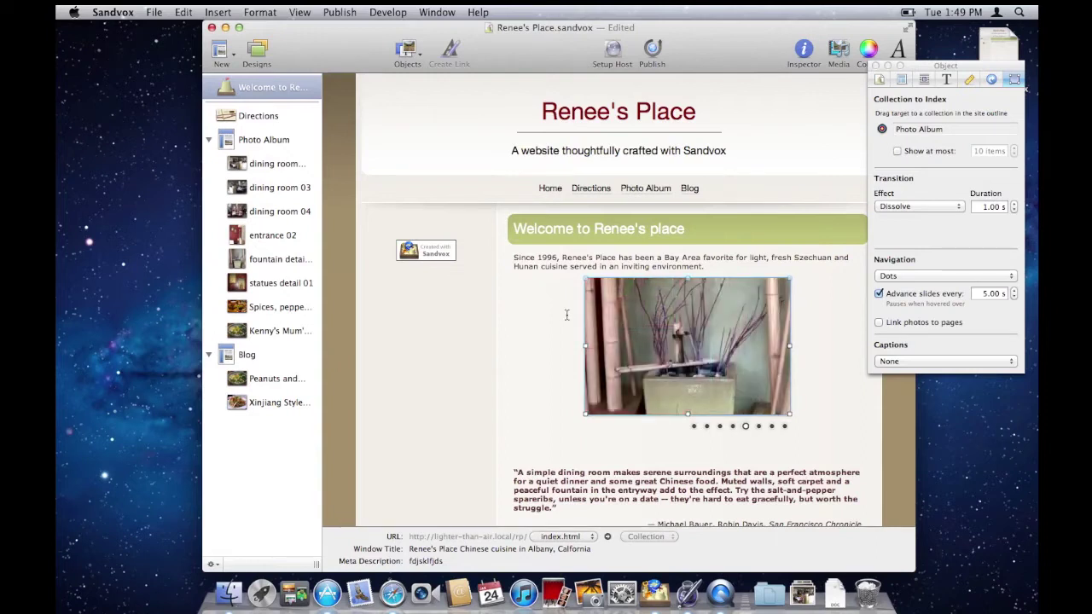
Step: Try the Blinds transition and lower the slide advance interval to 3.25 seconds
{"action": "left_click", "coordinate": [913, 209]}
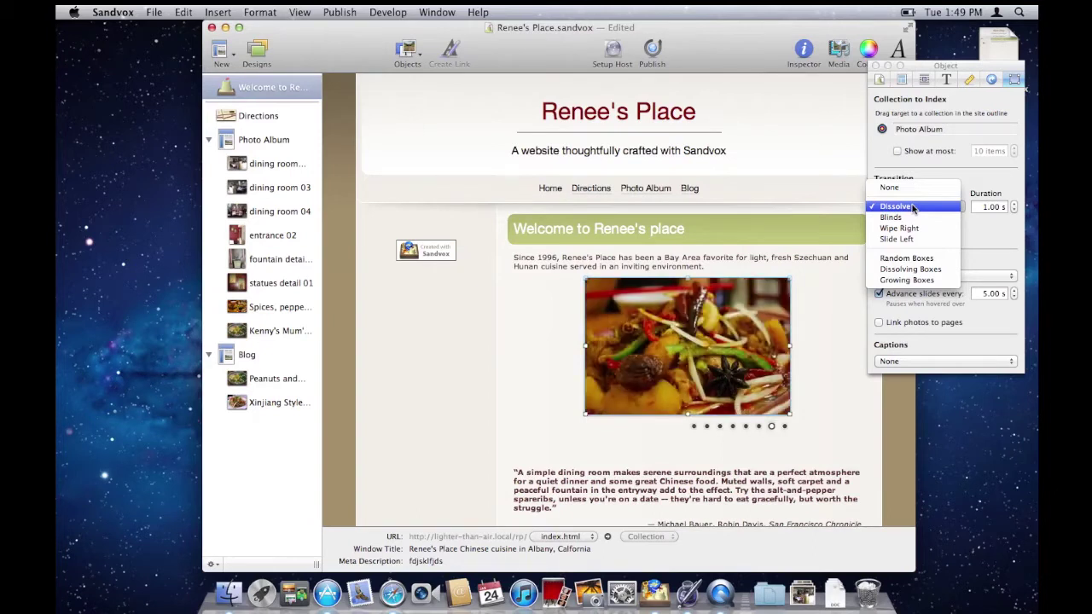
{"action": "left_click", "coordinate": [911, 218]}
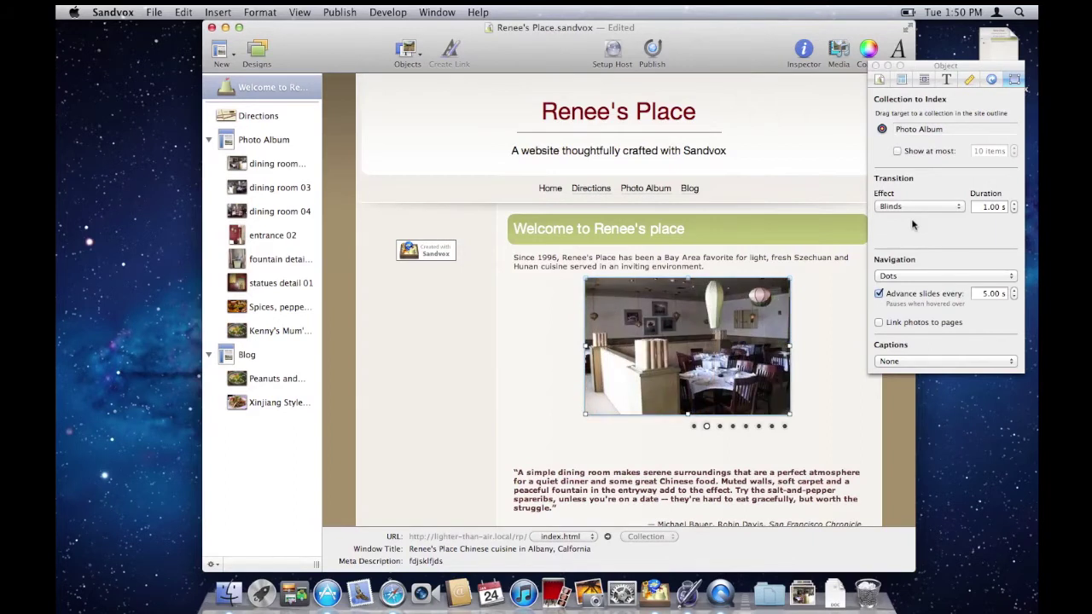
{"action": "left_click", "coordinate": [1013, 297]}
{"action": "left_click", "coordinate": [1014, 297]}
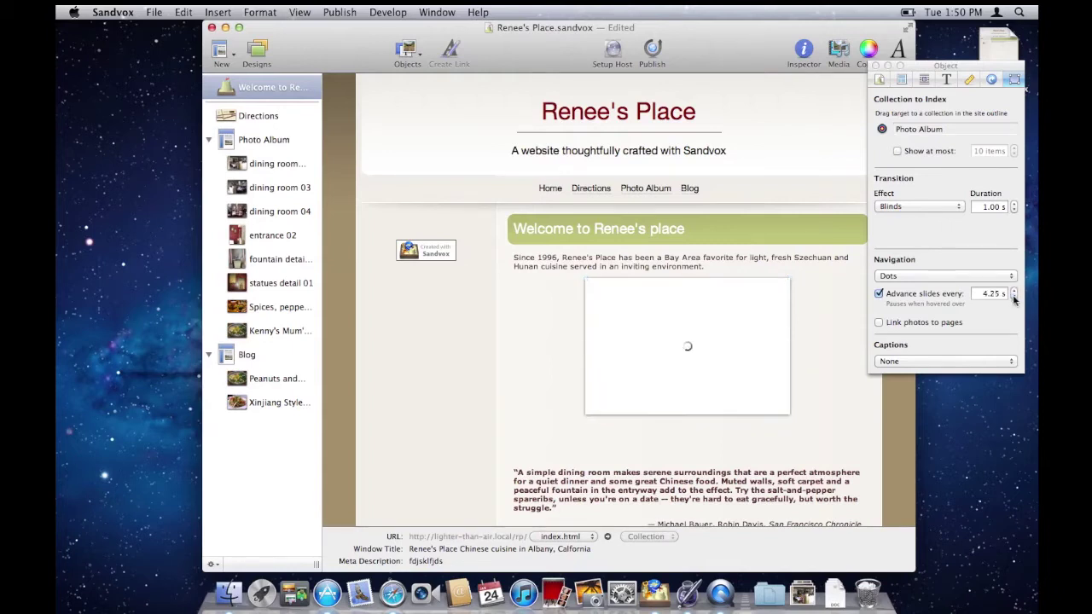
{"action": "left_click", "coordinate": [1014, 297]}
{"action": "left_click", "coordinate": [1013, 297]}
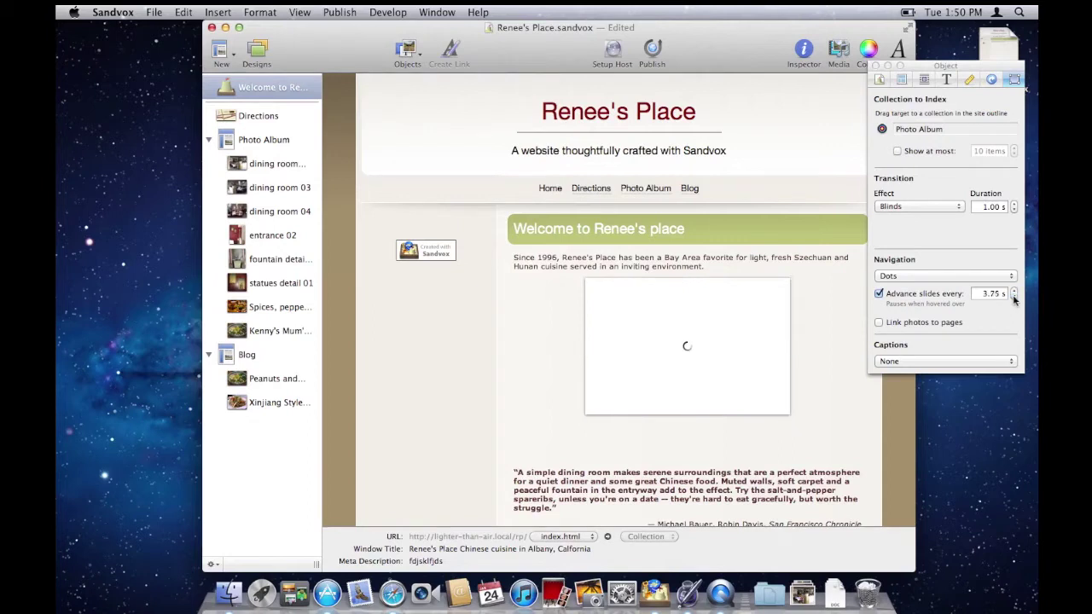
Step: Change the slideshow transition effect to Wipe Right and publish the site
{"action": "left_click", "coordinate": [907, 208]}
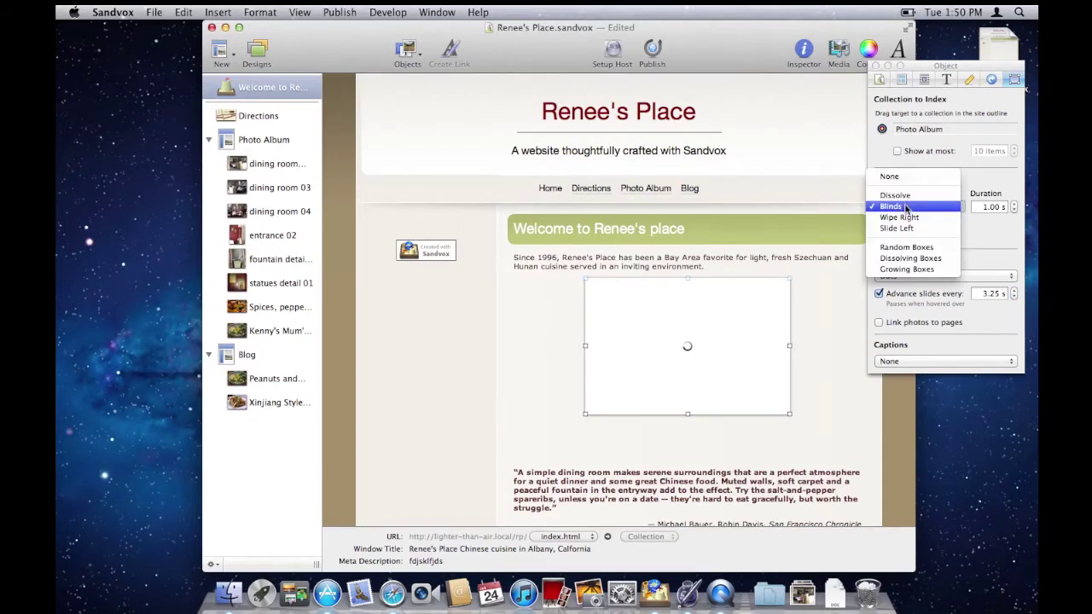
{"action": "left_click", "coordinate": [907, 221]}
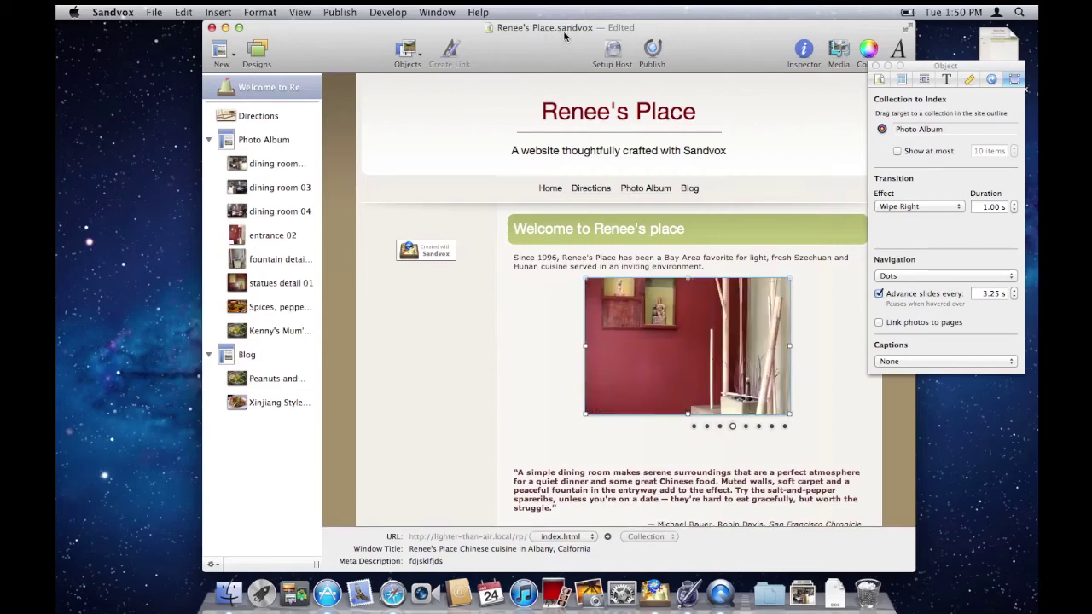
{"action": "left_click", "coordinate": [652, 51]}
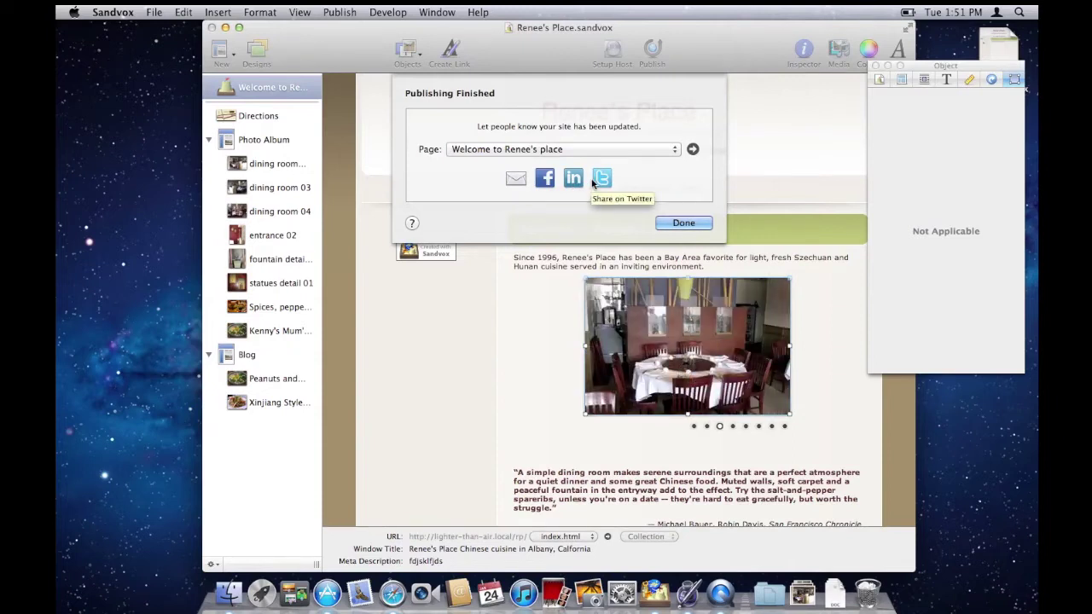
Step: Share the Welcome to Renee's place page on Twitter, close the browser, and dismiss the summary
{"action": "left_click", "coordinate": [475, 152]}
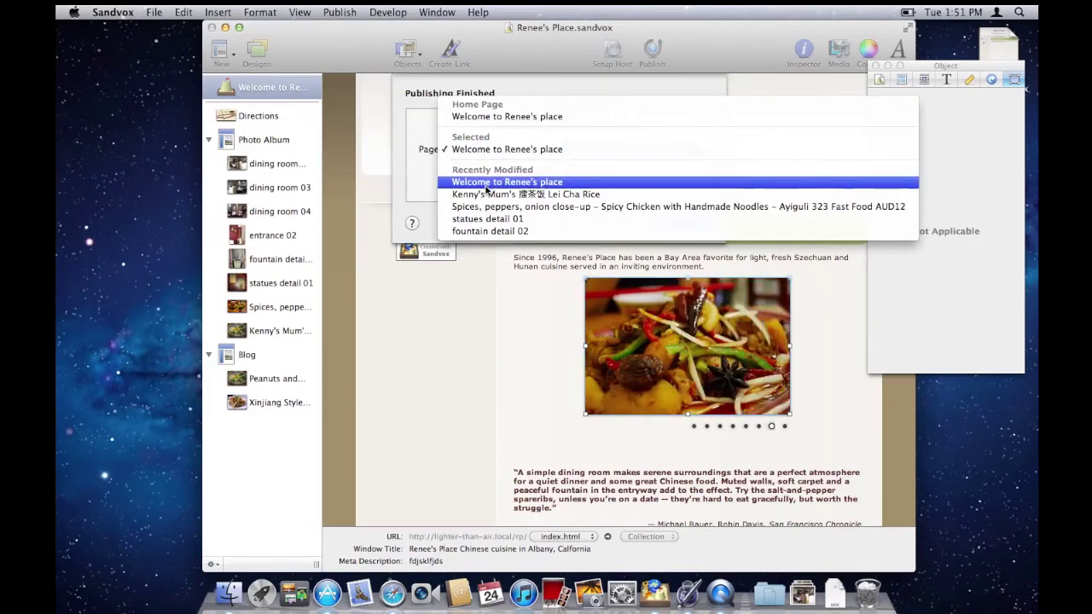
{"action": "left_click", "coordinate": [483, 151]}
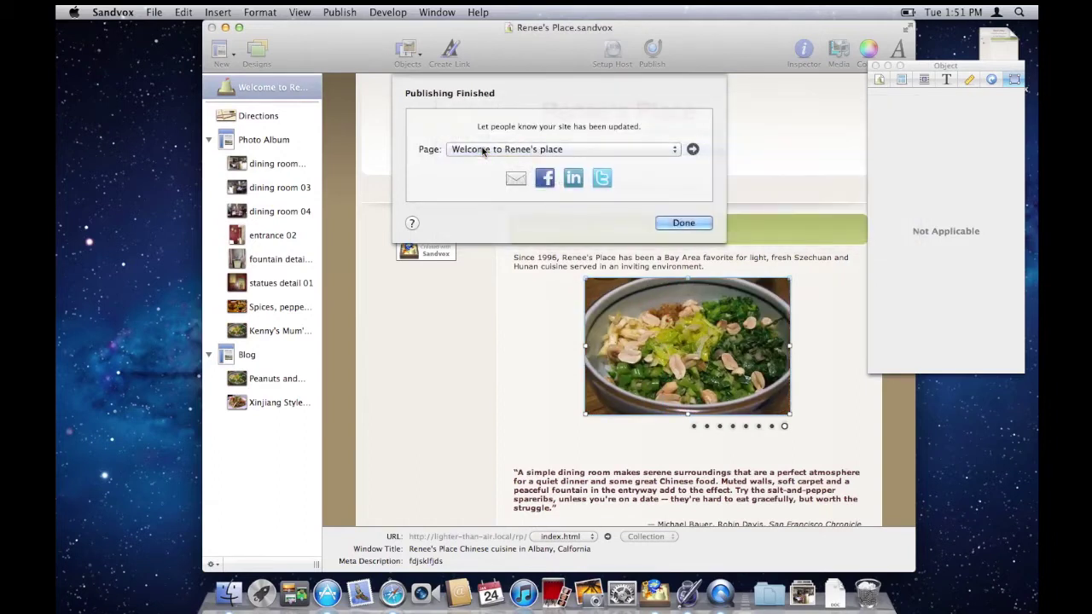
{"action": "left_click", "coordinate": [602, 180]}
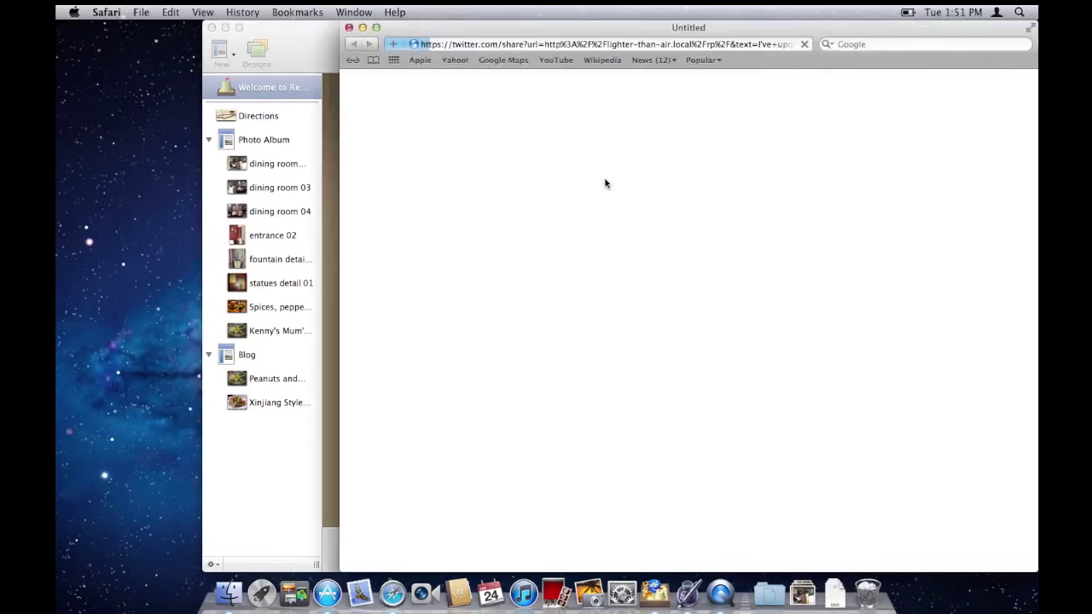
{"action": "key", "text": "super+w"}
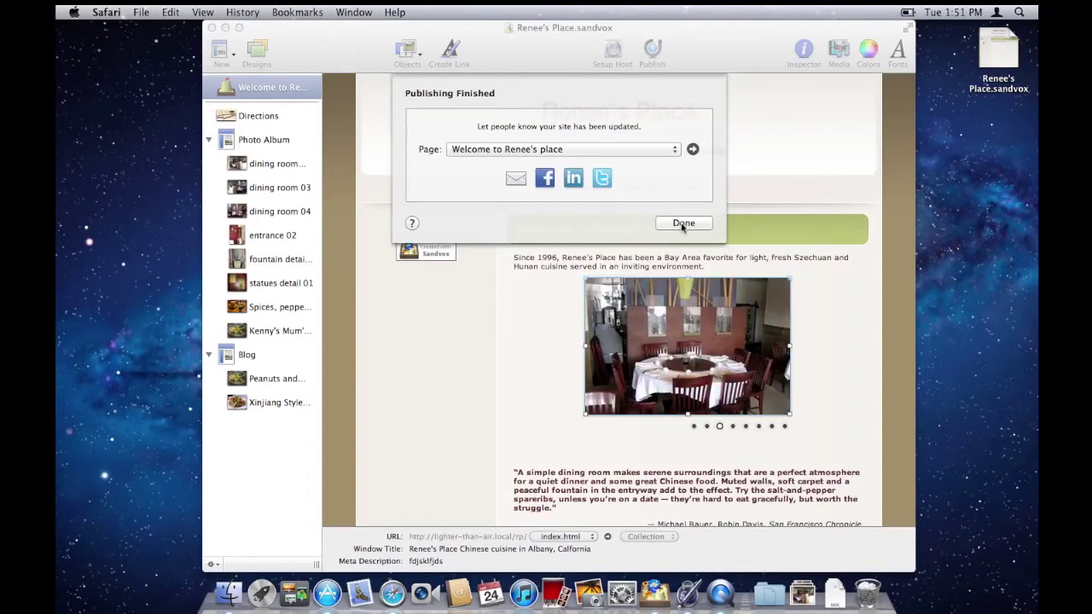
{"action": "left_click", "coordinate": [683, 224]}
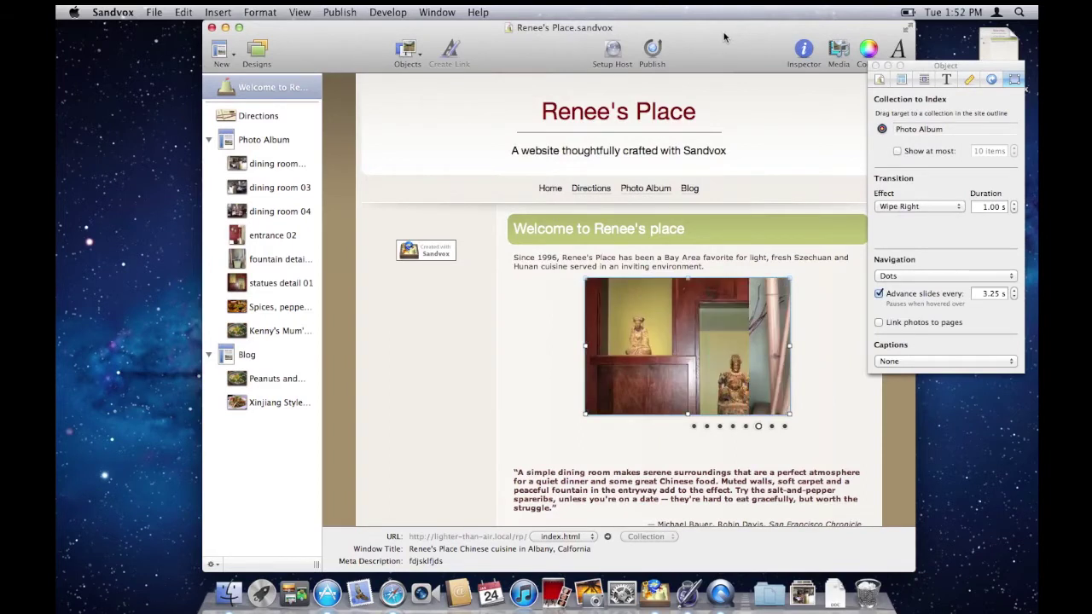
Step: Open the Media Browser on the Renee Photography images from full screen, then leave full screen
{"action": "left_click", "coordinate": [907, 31]}
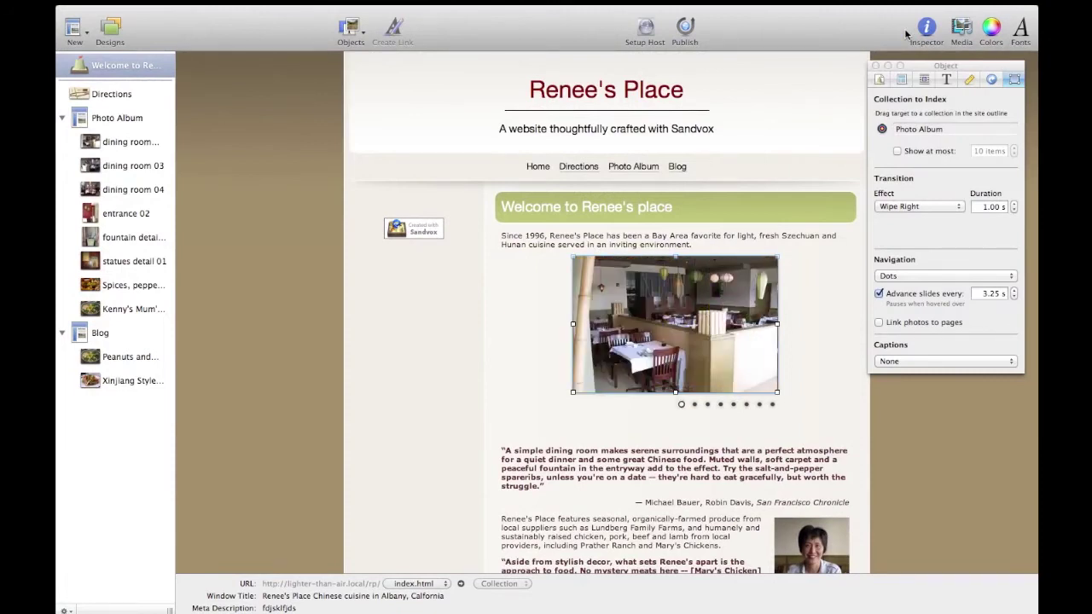
{"action": "mouse_move", "coordinate": [593, 9]}
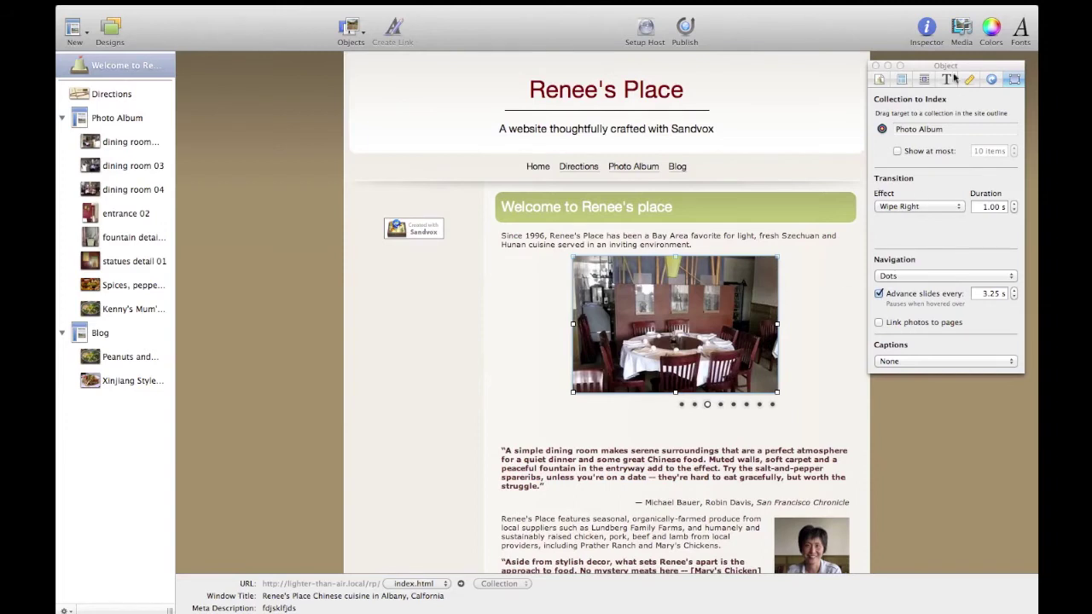
{"action": "left_click", "coordinate": [962, 28]}
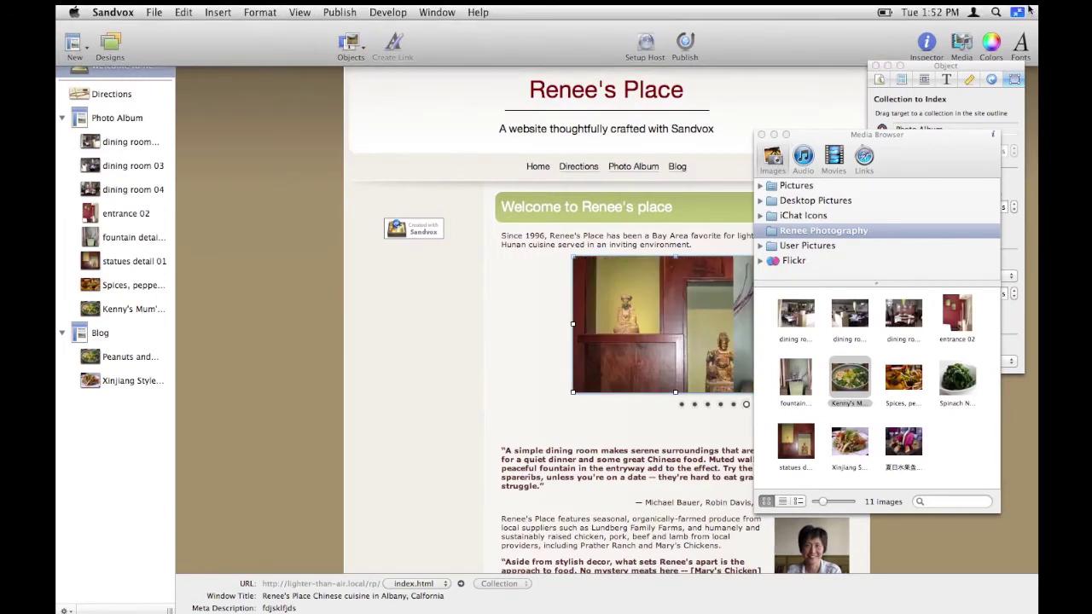
{"action": "key", "text": "ctrl+super+f"}
Step: Restore the site window to normal size, reposition it, and browse all saved versions
{"action": "left_click", "coordinate": [1017, 12]}
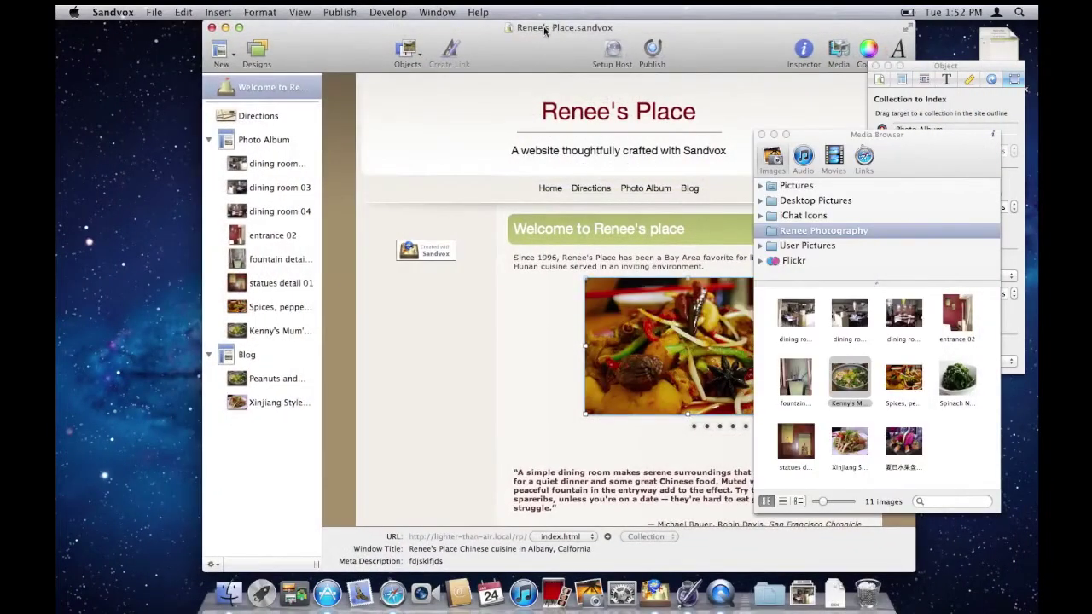
{"action": "left_click_drag", "start_coordinate": [527, 25], "coordinate": [471, 35]}
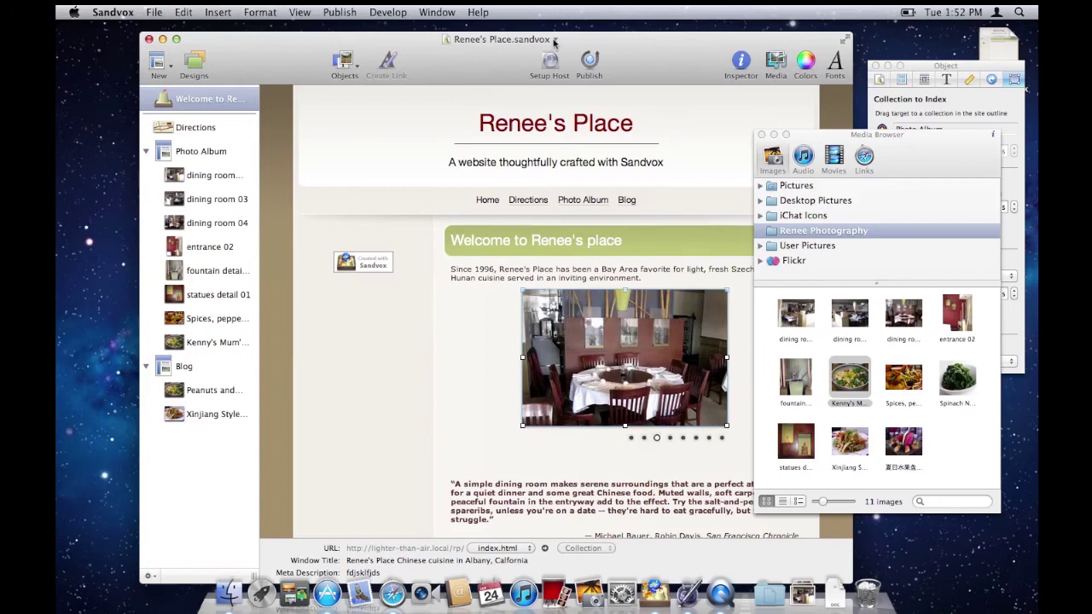
{"action": "left_click", "coordinate": [555, 40]}
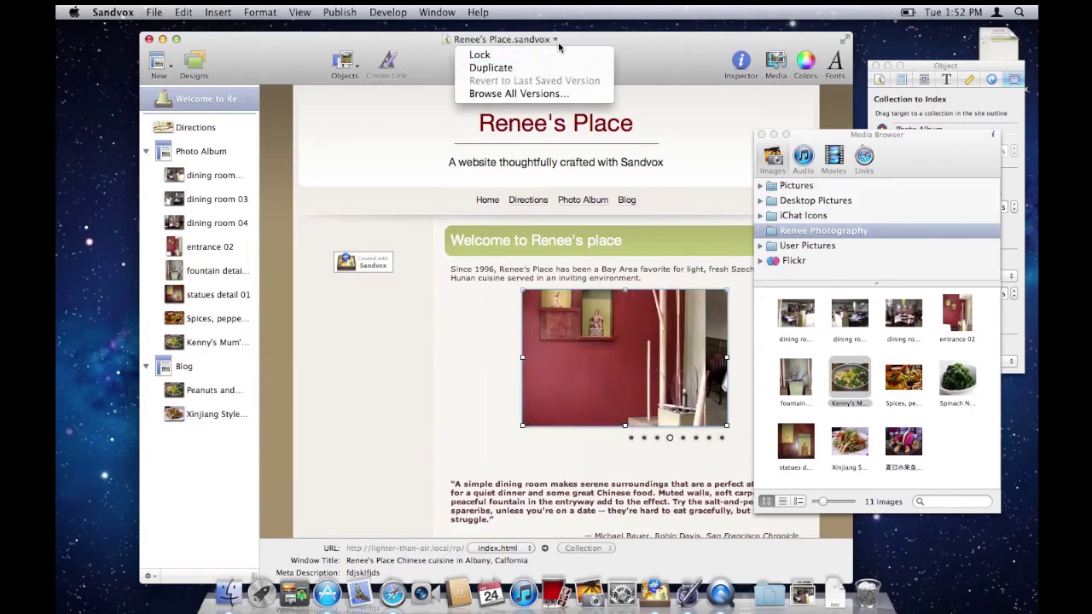
{"action": "left_click", "coordinate": [544, 93]}
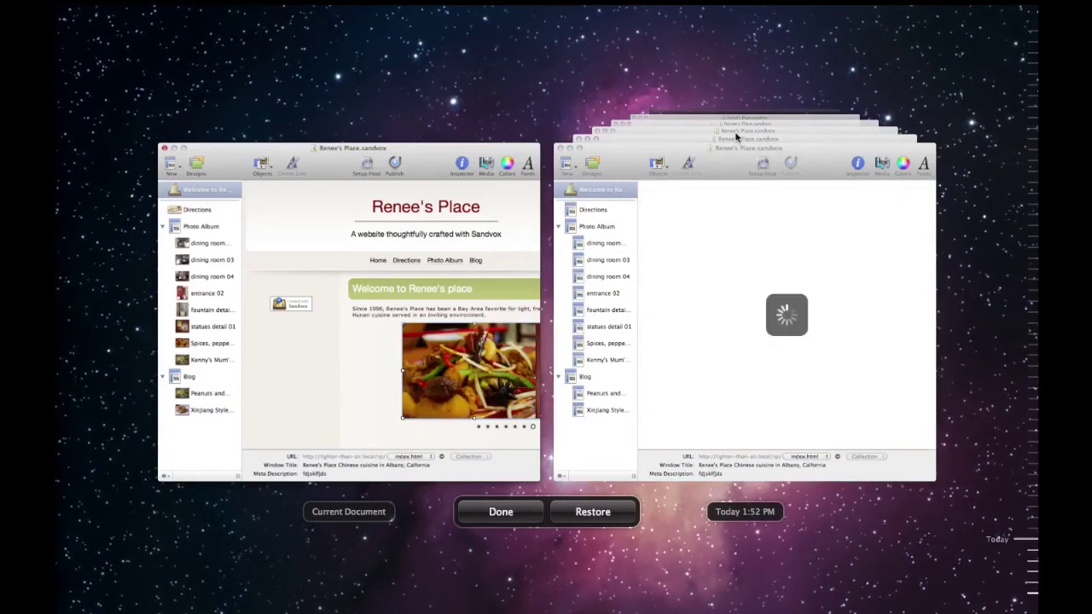
Step: Inspect an older saved version, keep the current document, and zoom the window larger
{"action": "left_click", "coordinate": [736, 136]}
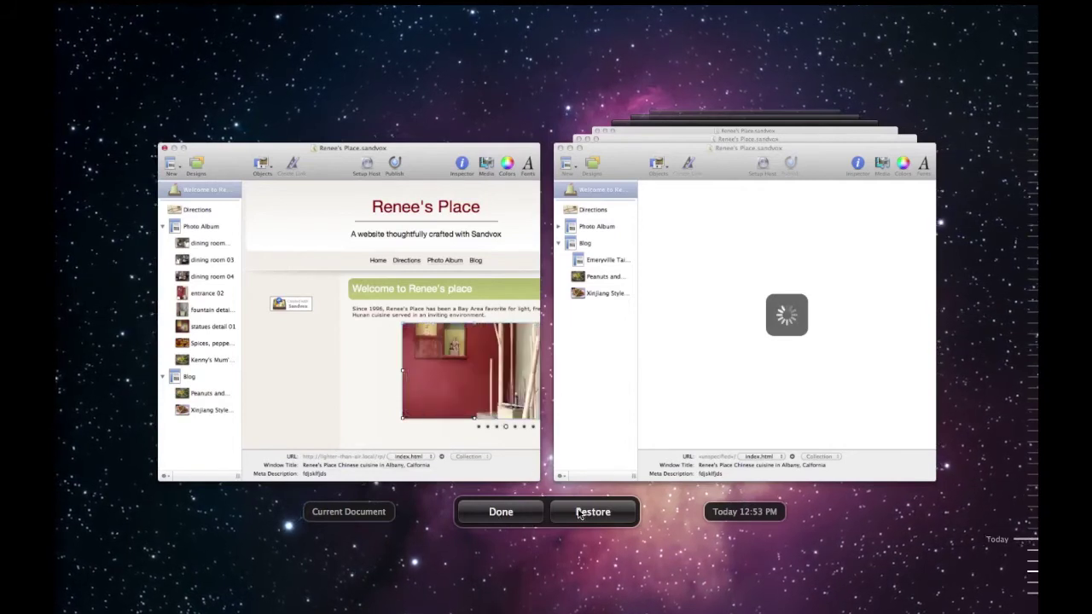
{"action": "left_click", "coordinate": [497, 512]}
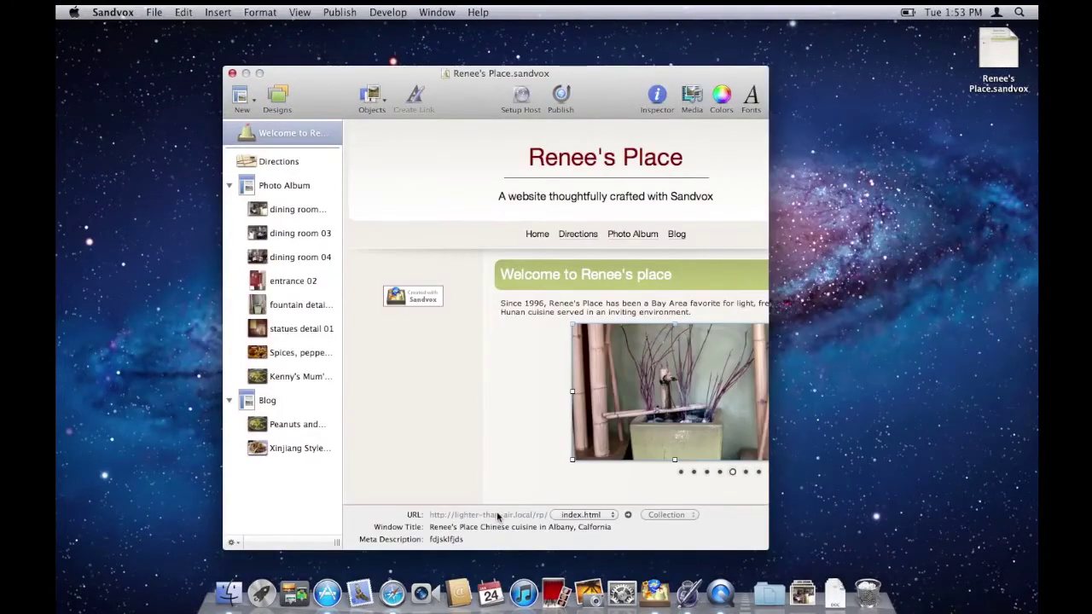
{"action": "double_click", "coordinate": [480, 75]}
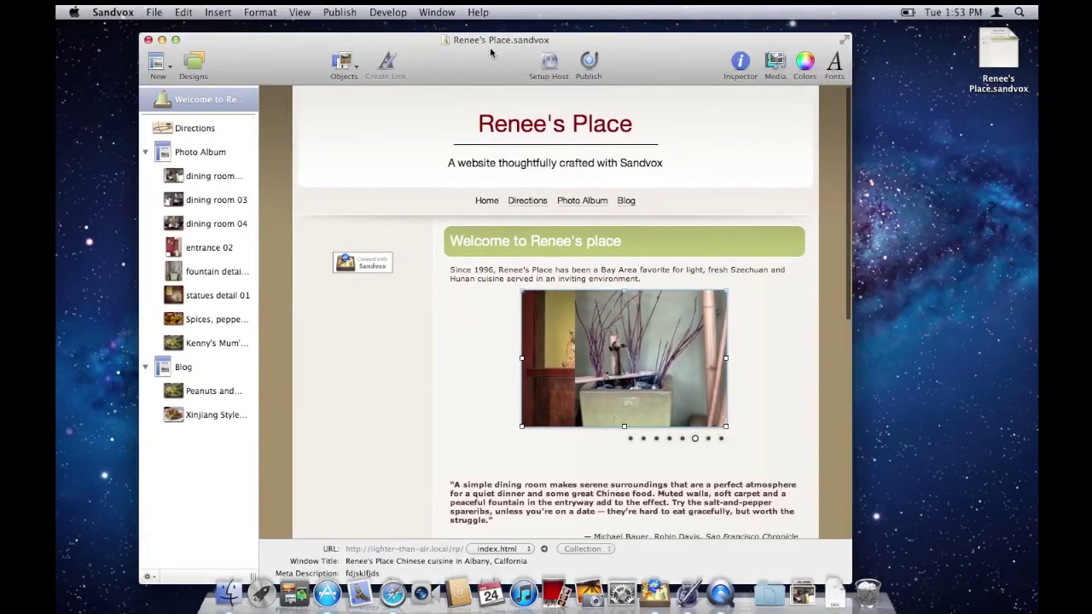